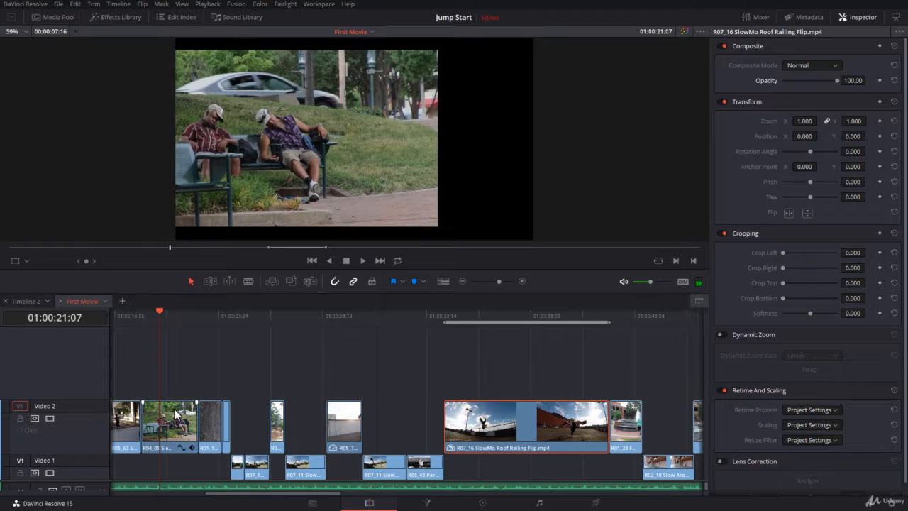
- Compare the Inspector settings of R07_16 SlowMo Roof Railing Flip.mp4 and R04_05 Sleeping.mp4, ending with the Sleeping clip selected
click(175, 413)
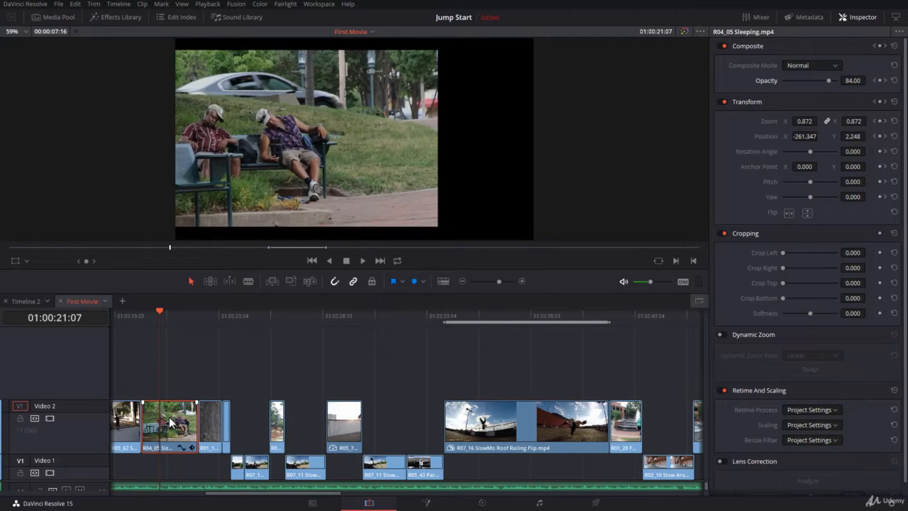
click(501, 414)
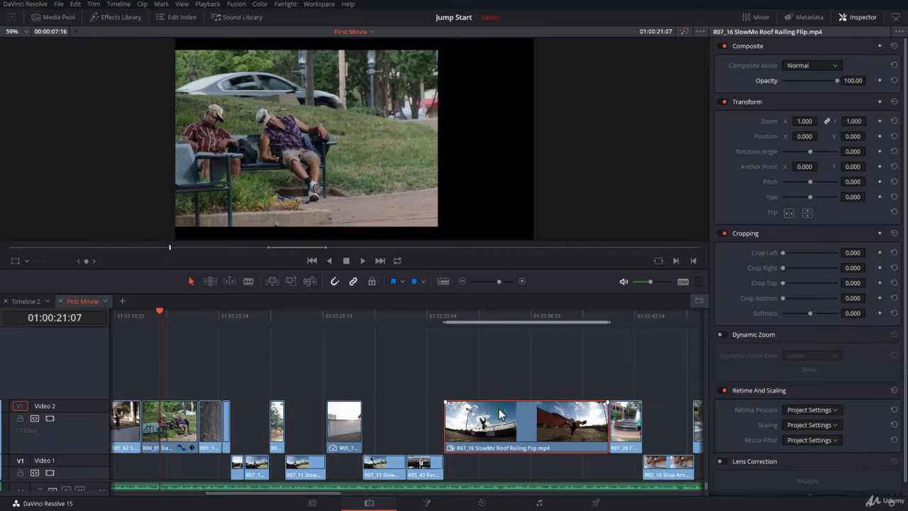
click(167, 433)
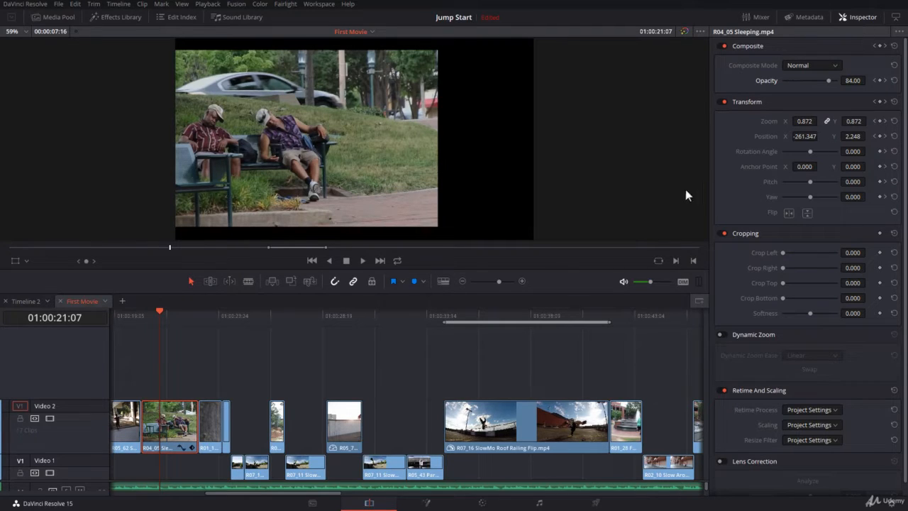
- Paste the Sleeping clip's opacity, position, zoom and scale attributes onto the SlowMo Roof Railing Flip clip with keyframes set to Maintain Timing
click(501, 315)
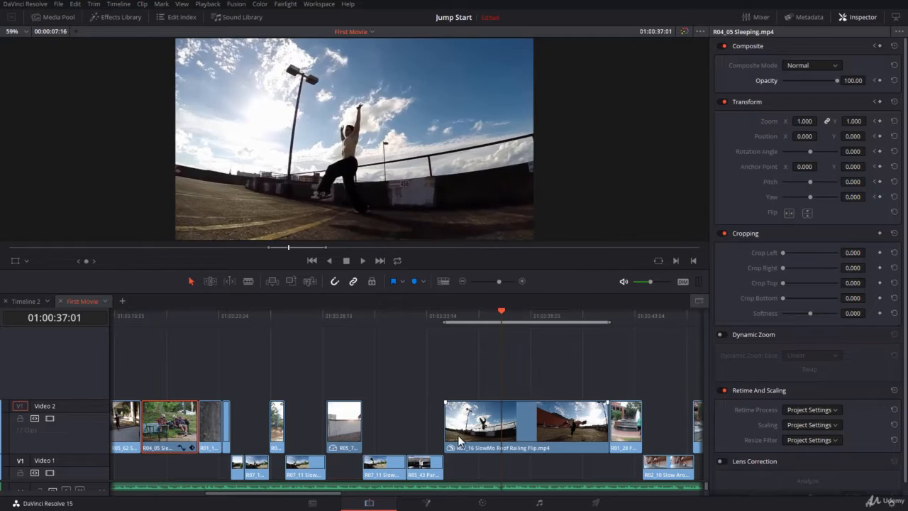
click(473, 425)
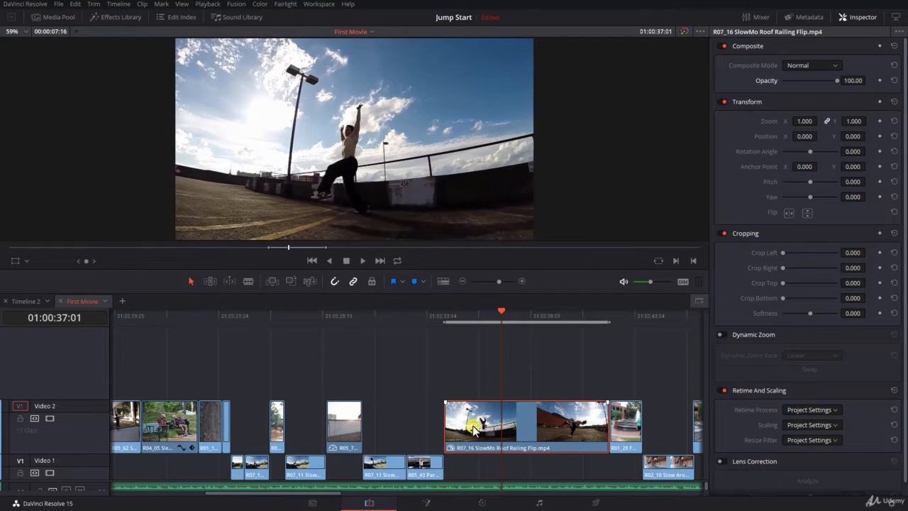
right_click(473, 425)
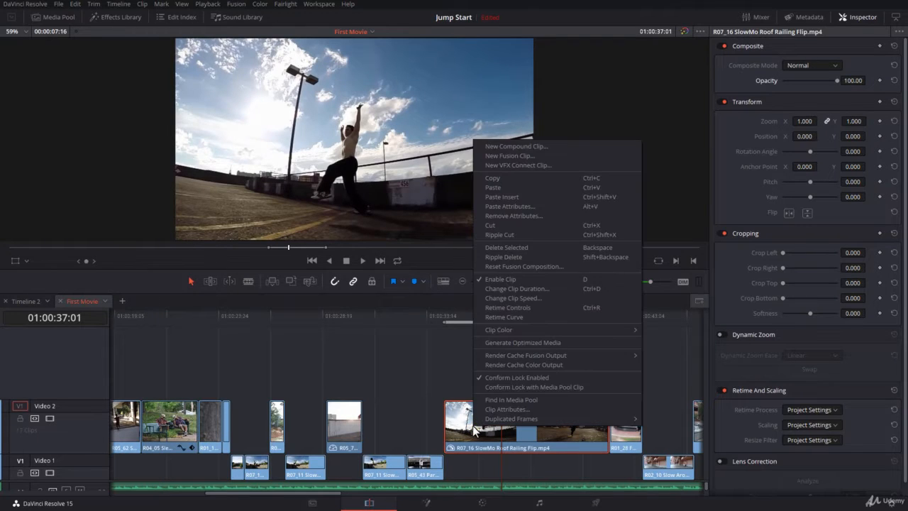
click(520, 208)
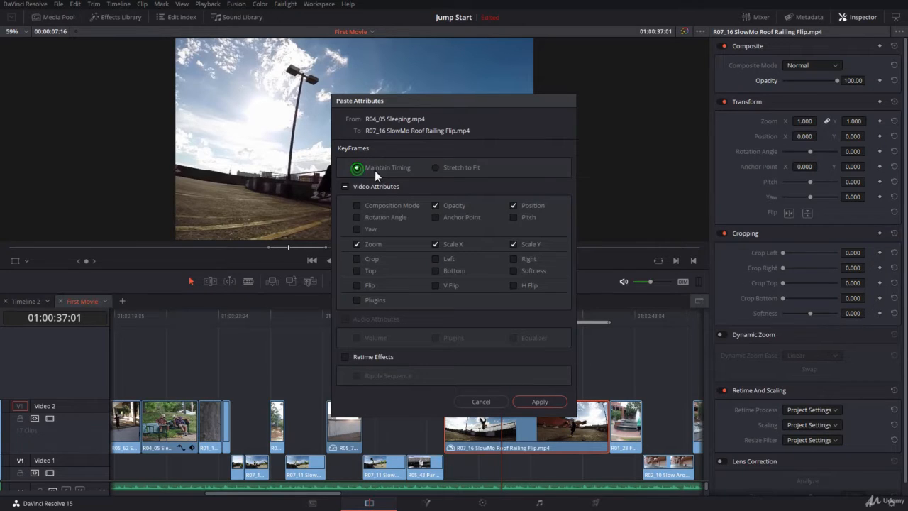
click(434, 166)
click(359, 167)
click(436, 205)
click(358, 242)
click(525, 403)
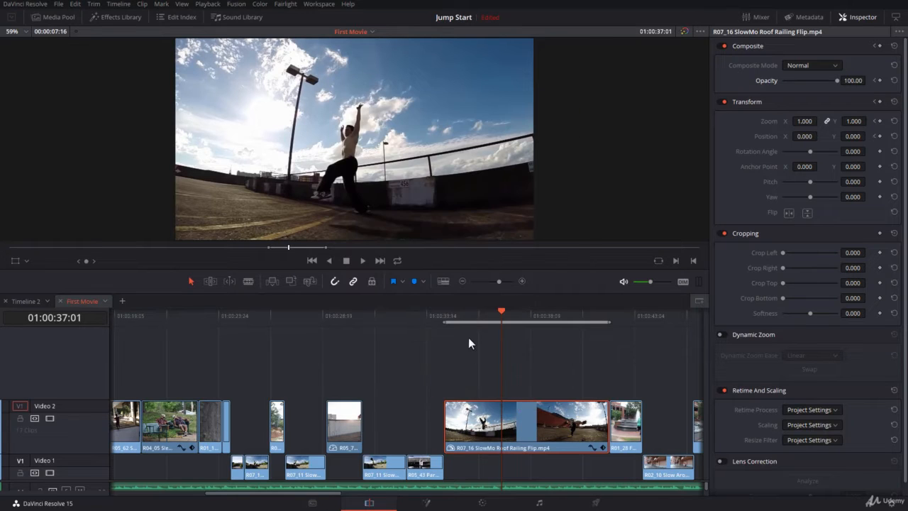
- Play the start of the SlowMo Roof Railing Flip clip to review the pasted animation, shortening the in-out range to 00:00:02:14
drag(468, 325, 447, 326)
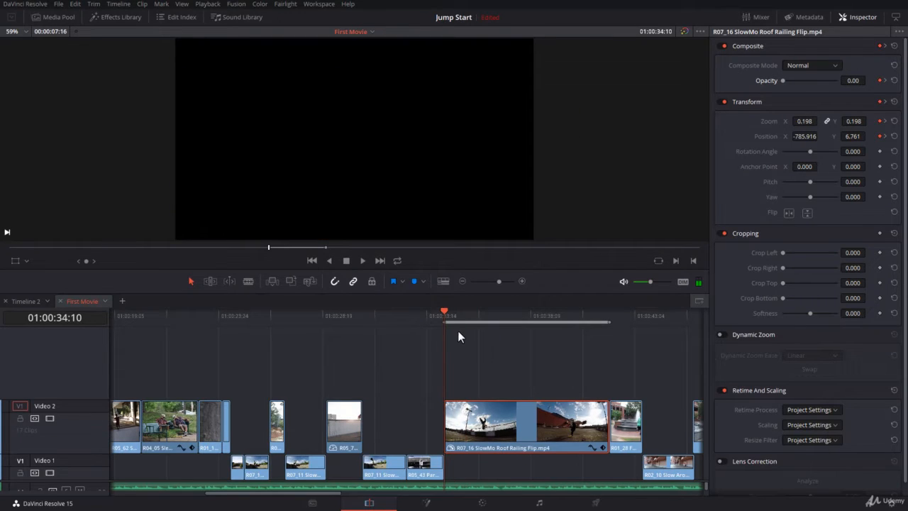
key(space)
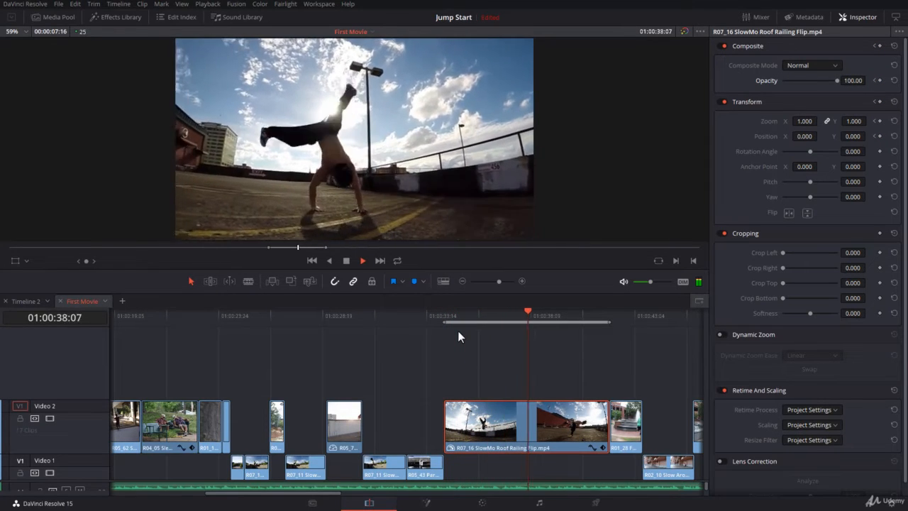
drag(610, 322, 501, 324)
click(462, 319)
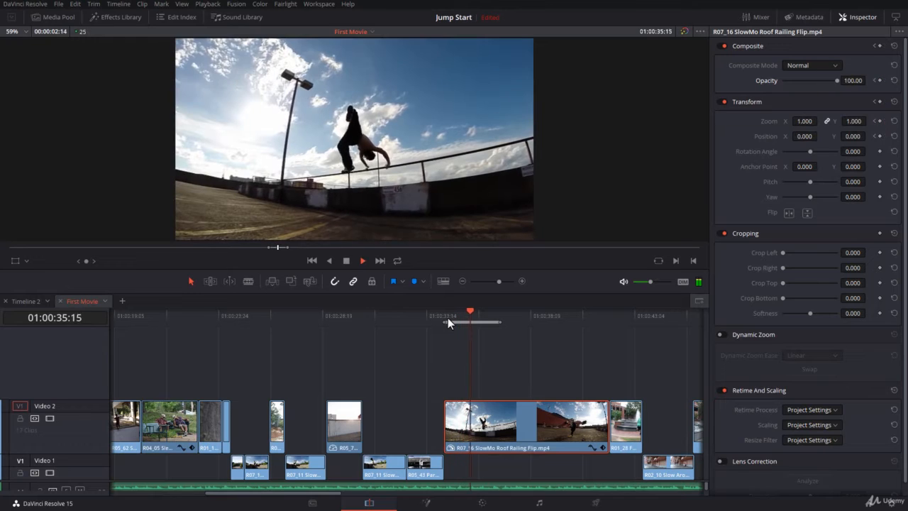
click(448, 318)
key(space)
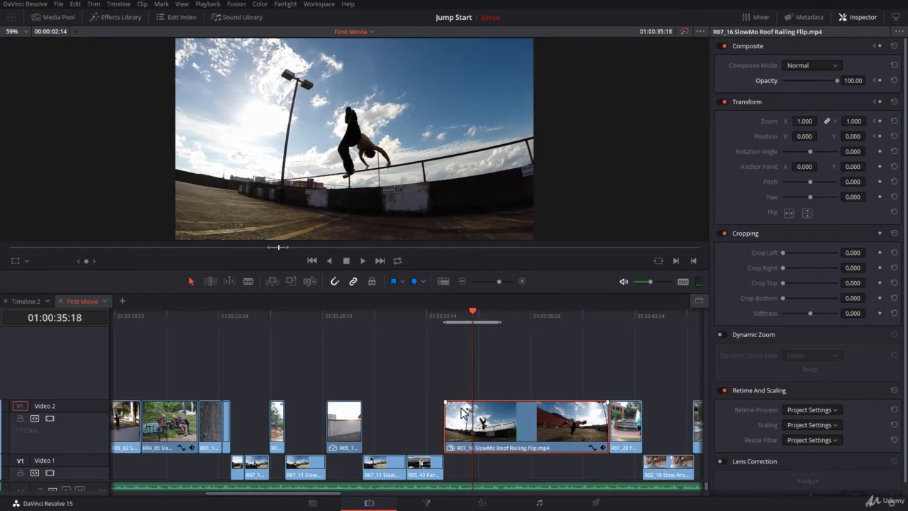
- Move the playhead to 01:00:34:23 and undo the attributes pasted onto the SlowMo Roof Railing Flip clip
drag(476, 312, 459, 312)
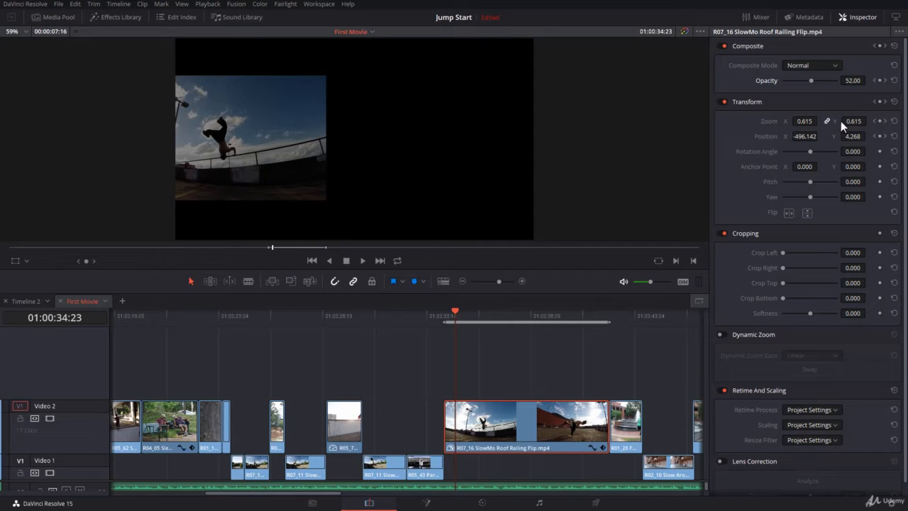
key(ctrl+z)
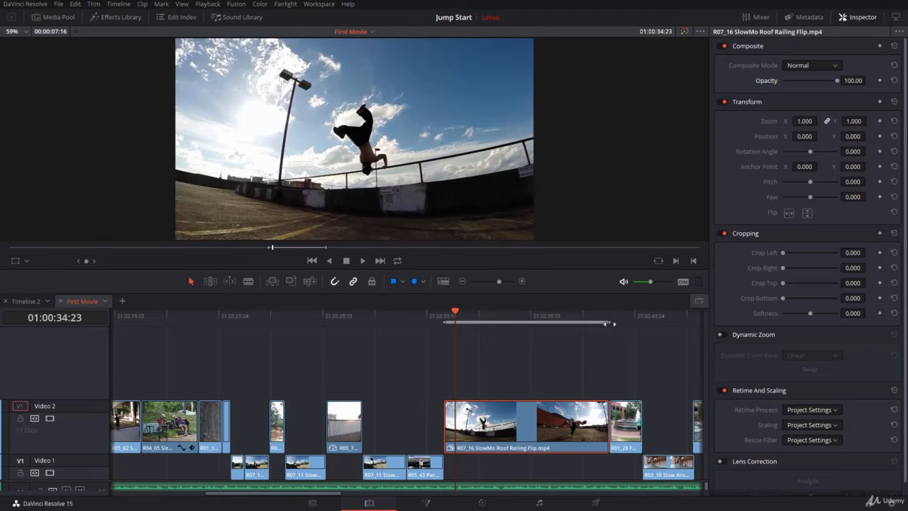
- Shorten the in-out range to 00:00:02:06 and paste the Sleeping clip's attributes onto the SlowMo Roof Railing Flip clip with Stretch to Fit
drag(608, 324, 455, 335)
right_click(489, 418)
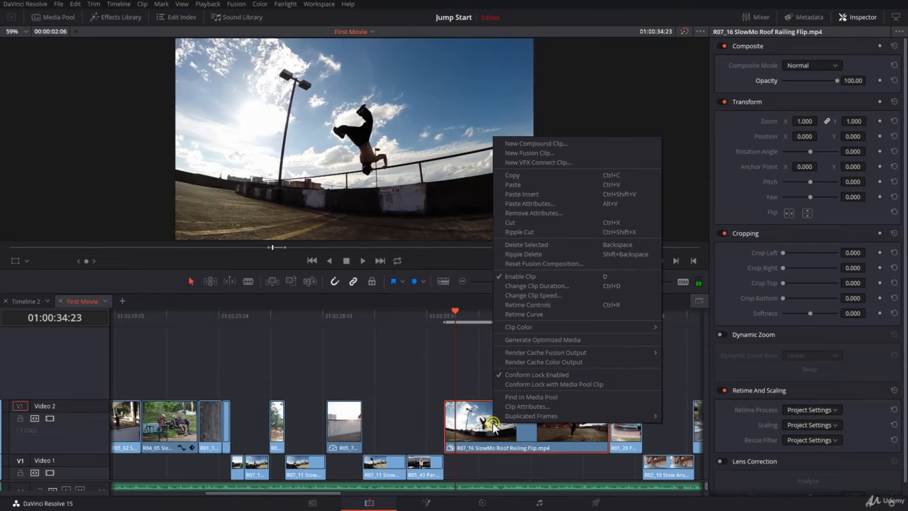
click(539, 204)
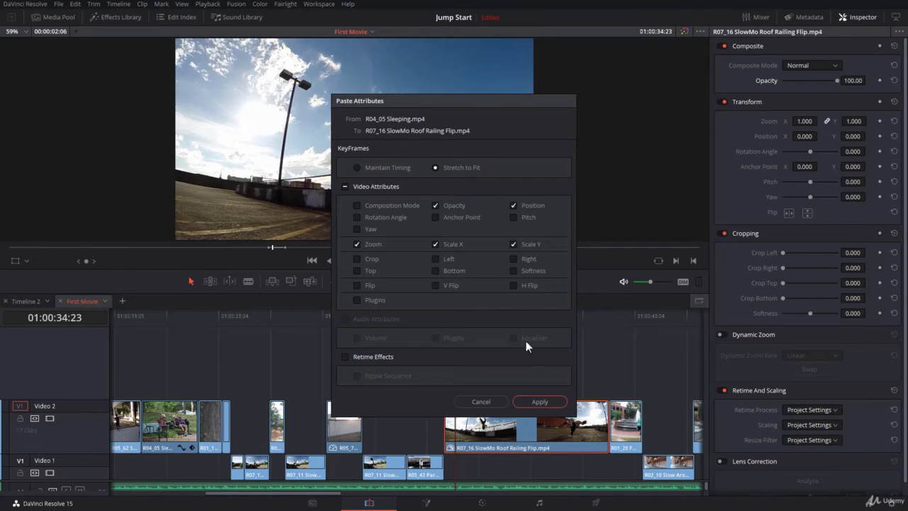
click(539, 402)
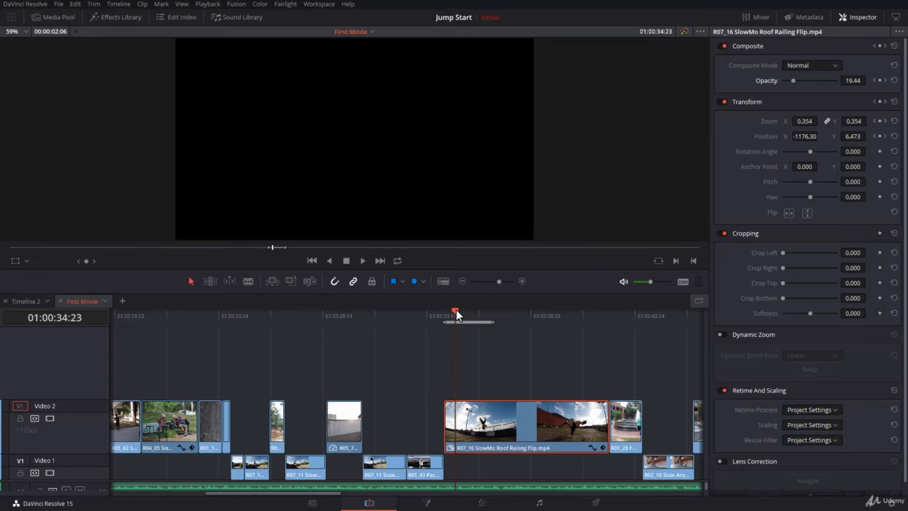
- Extend the out point to the end of the SlowMo Roof Railing Flip clip and play its stretched animation from 01:00:34:24
click(457, 313)
drag(494, 324, 608, 327)
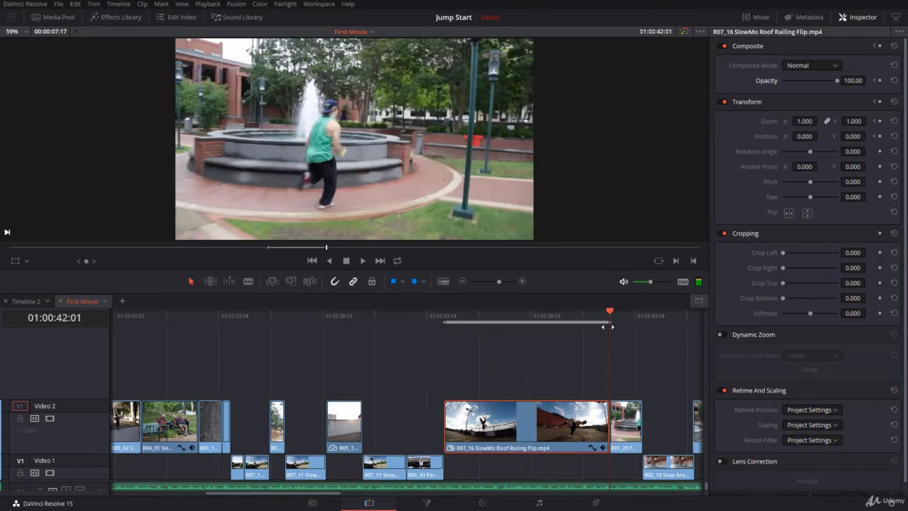
click(456, 313)
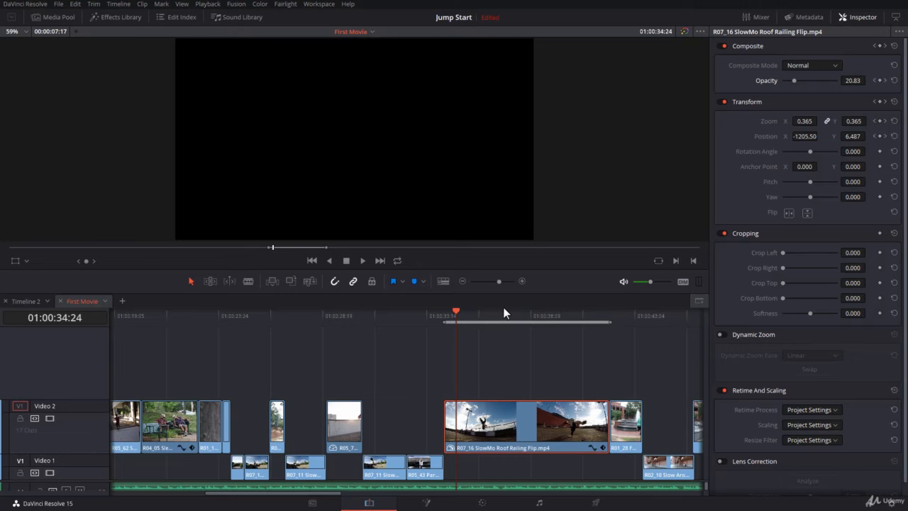
key(space)
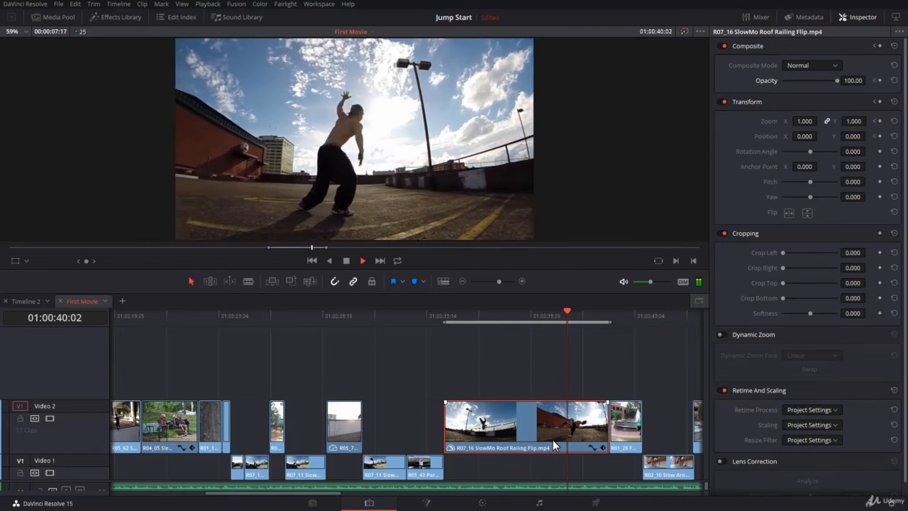
key(space)
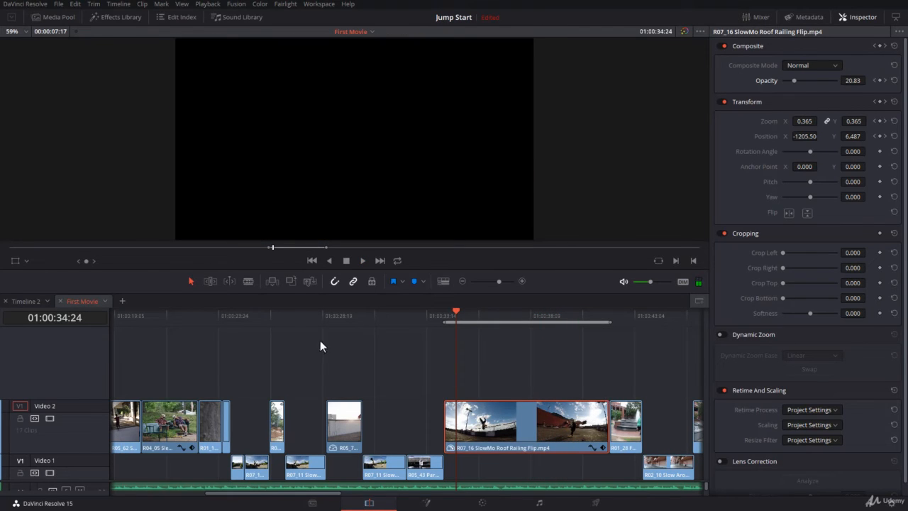
- Paste the Sleeping clip's opacity, position, zoom and scale attributes onto the R02_06 Slow Rain Flips.mp4 clip with Stretch to Fit keyframes
drag(290, 313, 274, 310)
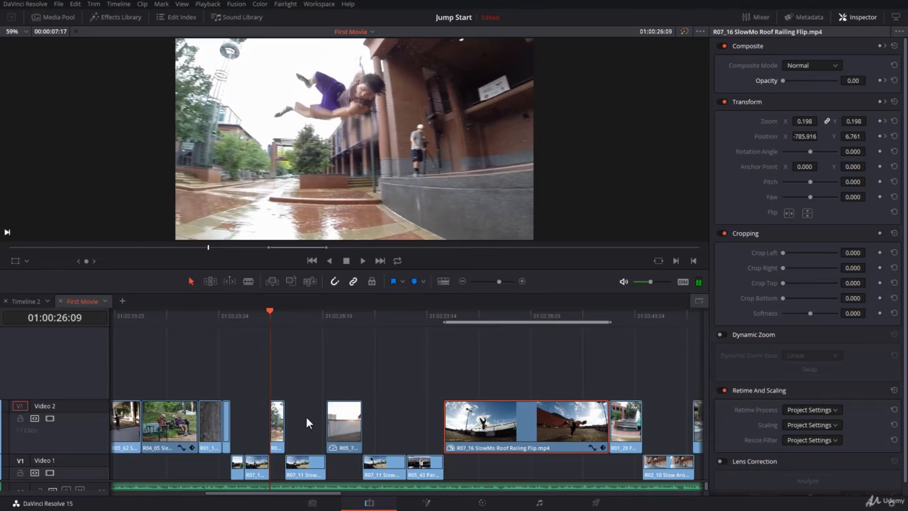
right_click(277, 426)
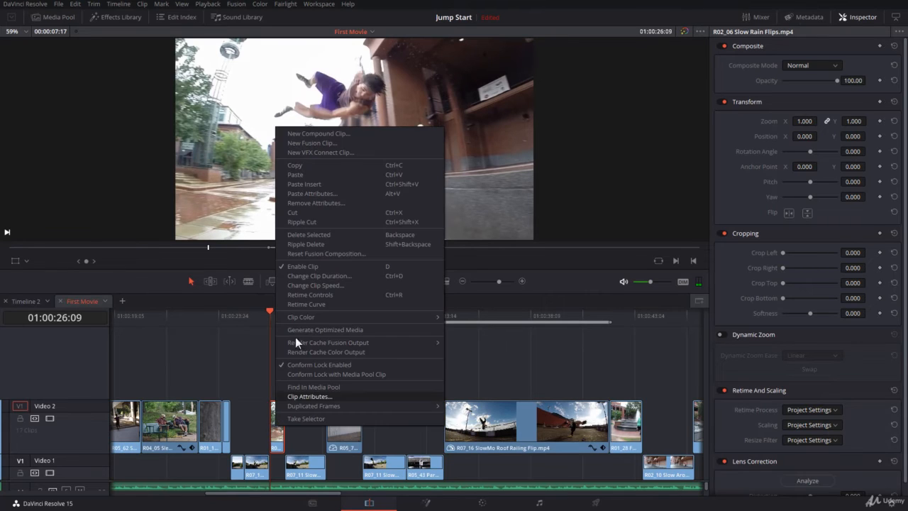
click(326, 193)
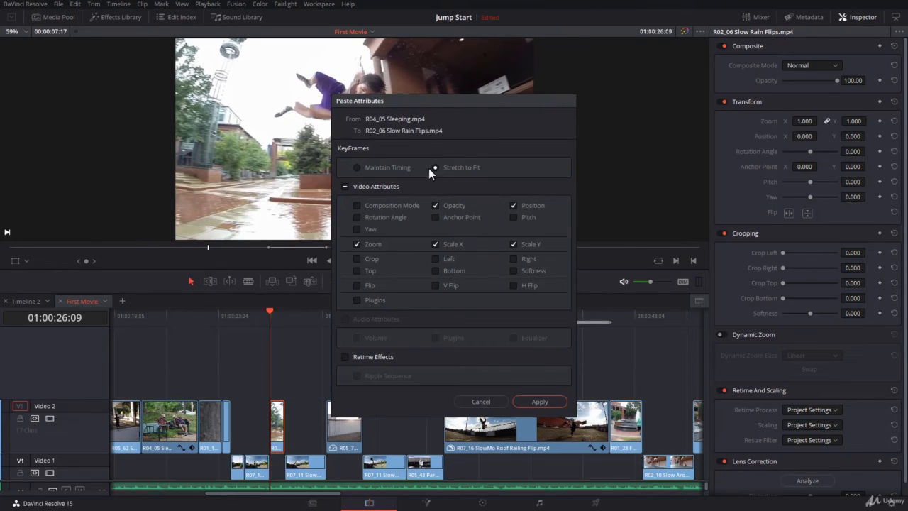
click(527, 401)
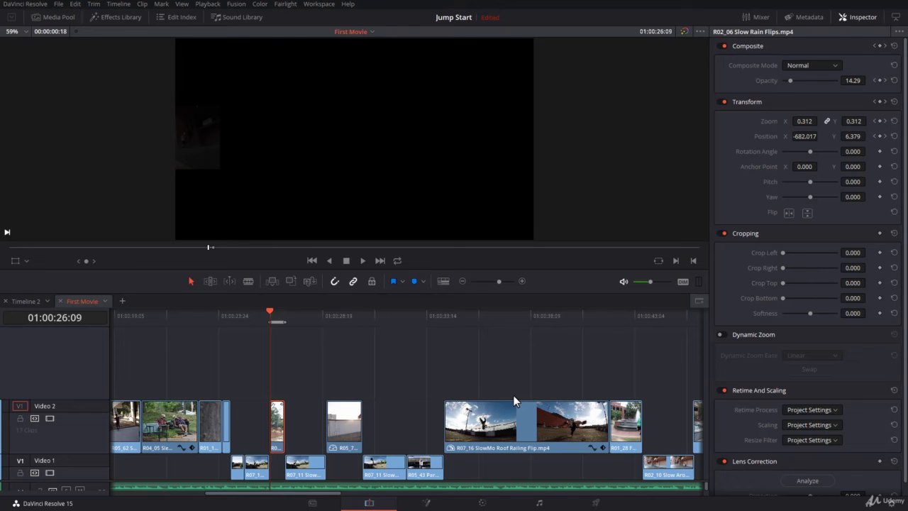
- Preview the Slow Rain Flips animation with loop playback enabled, and undo the attributes pasted onto that clip
key(alt+slash)
key(alt+slash)
click(400, 262)
key(alt+slash)
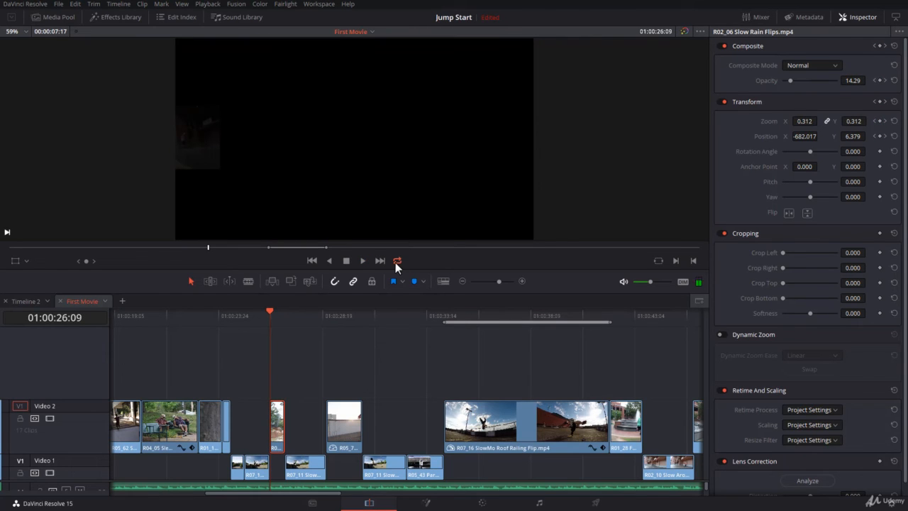
key(ctrl+z)
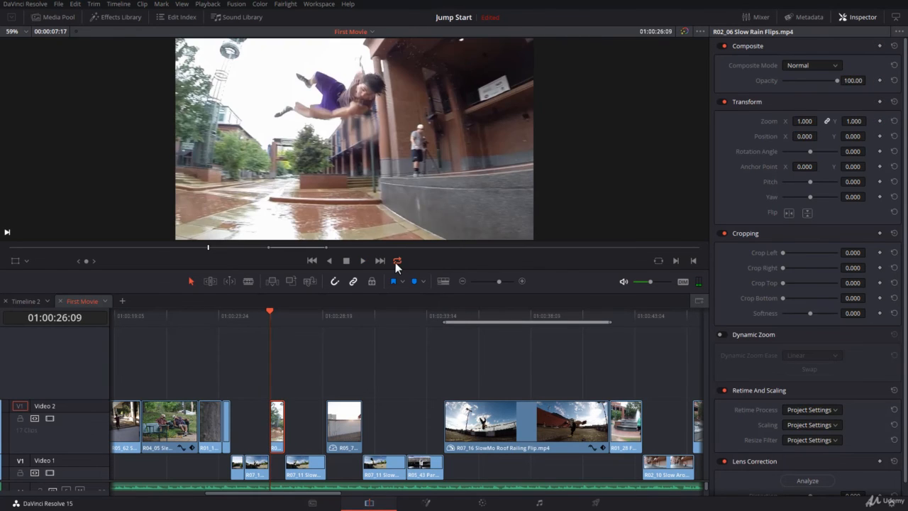